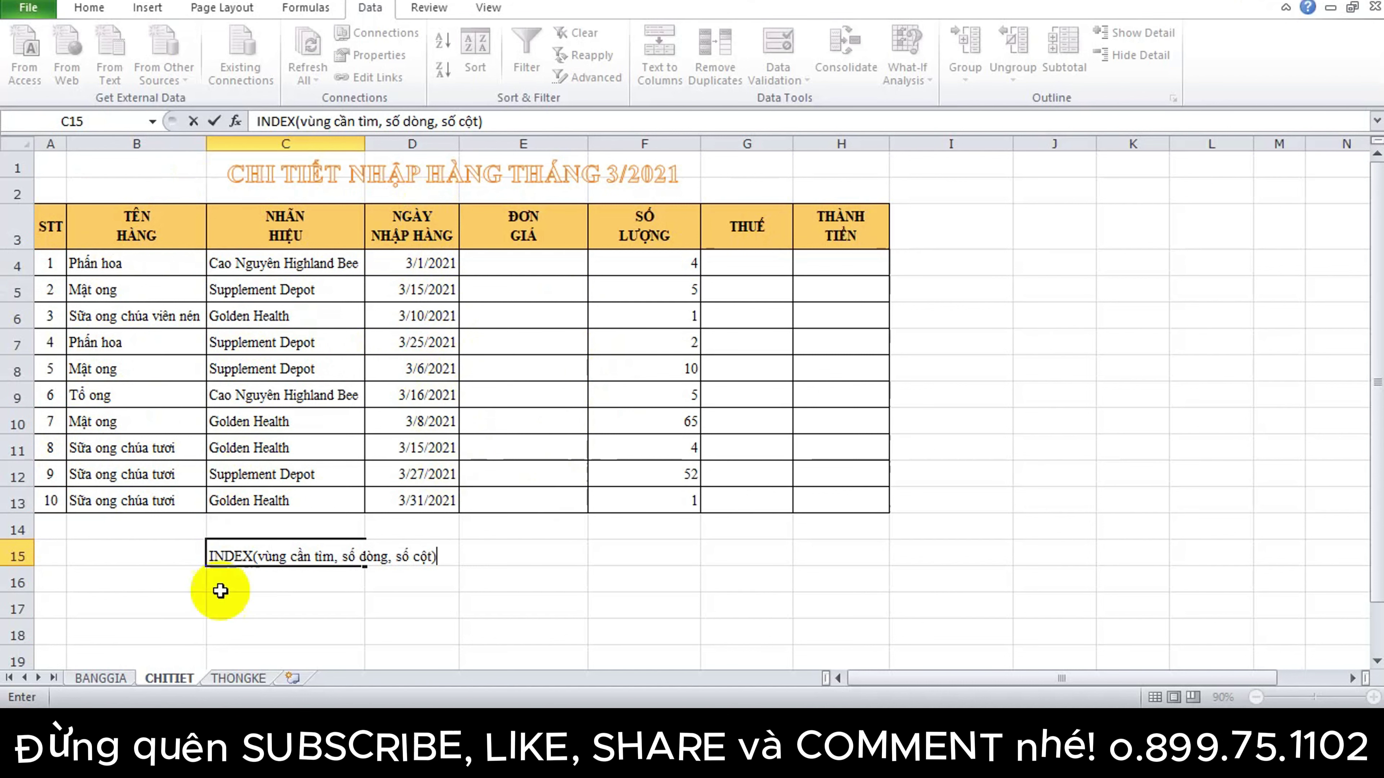
Enter the syntax note "MATCH(giá trị cần tìm, vùng cần tìm, 0)" in cell C16 below the INDEX note
left_click(251, 581)
type("MA")
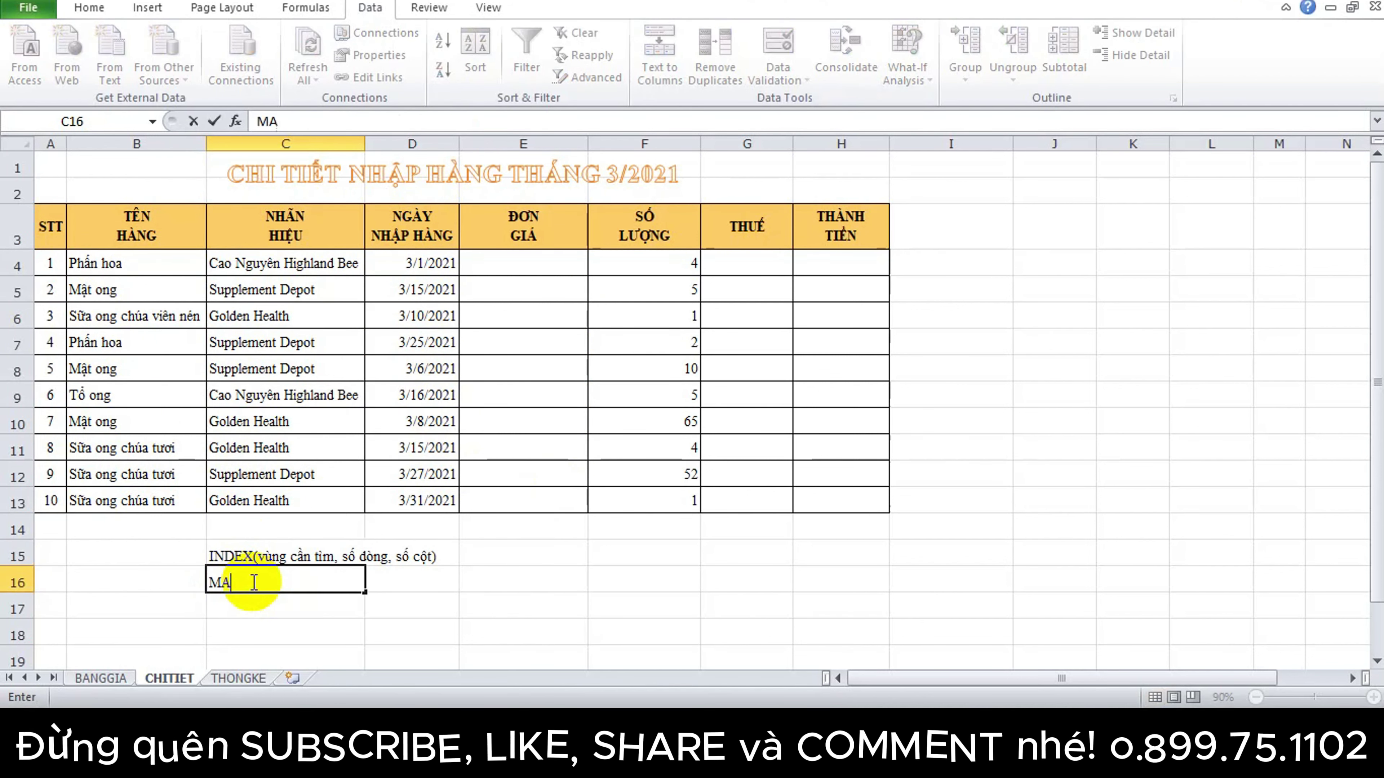
type("TCH(gi")
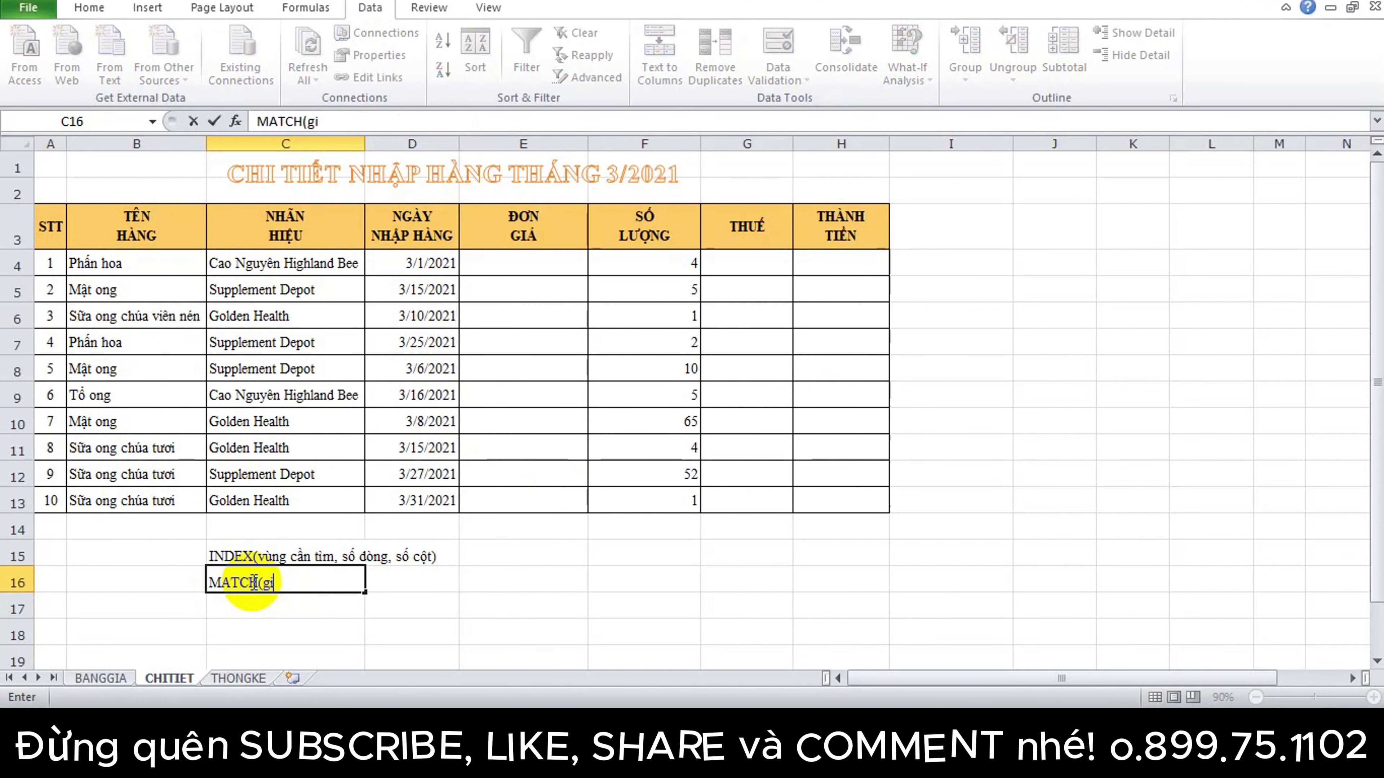
type("á trị cần tìm,")
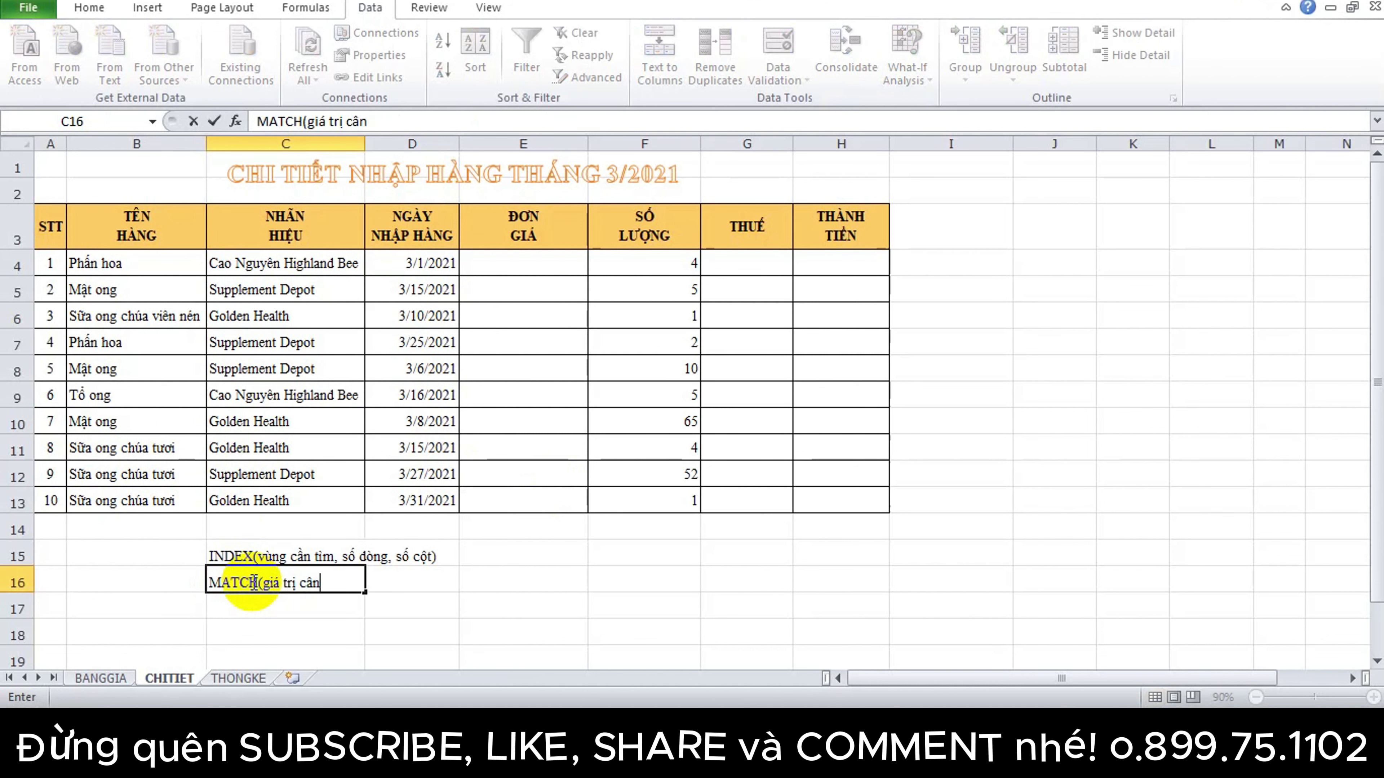
type(" vùng ")
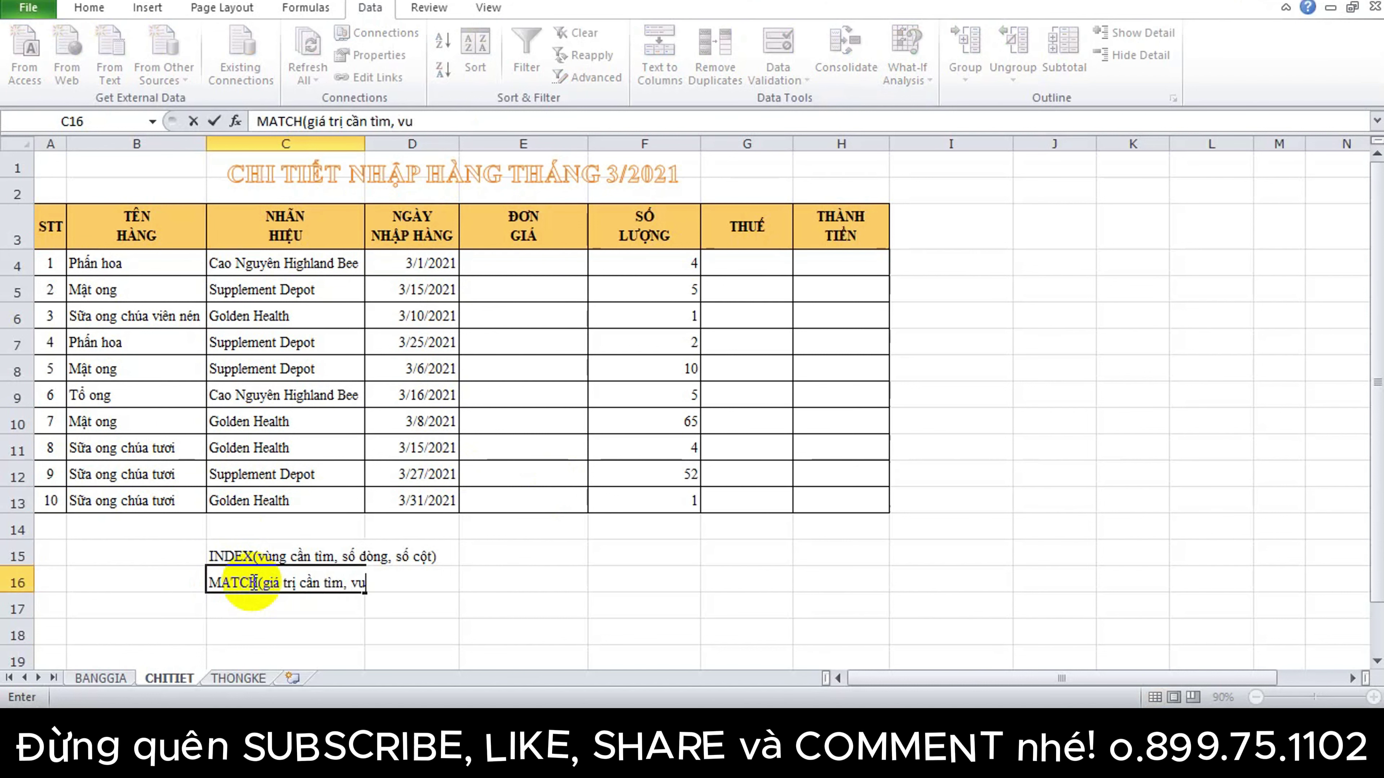
type("cần tìm, ")
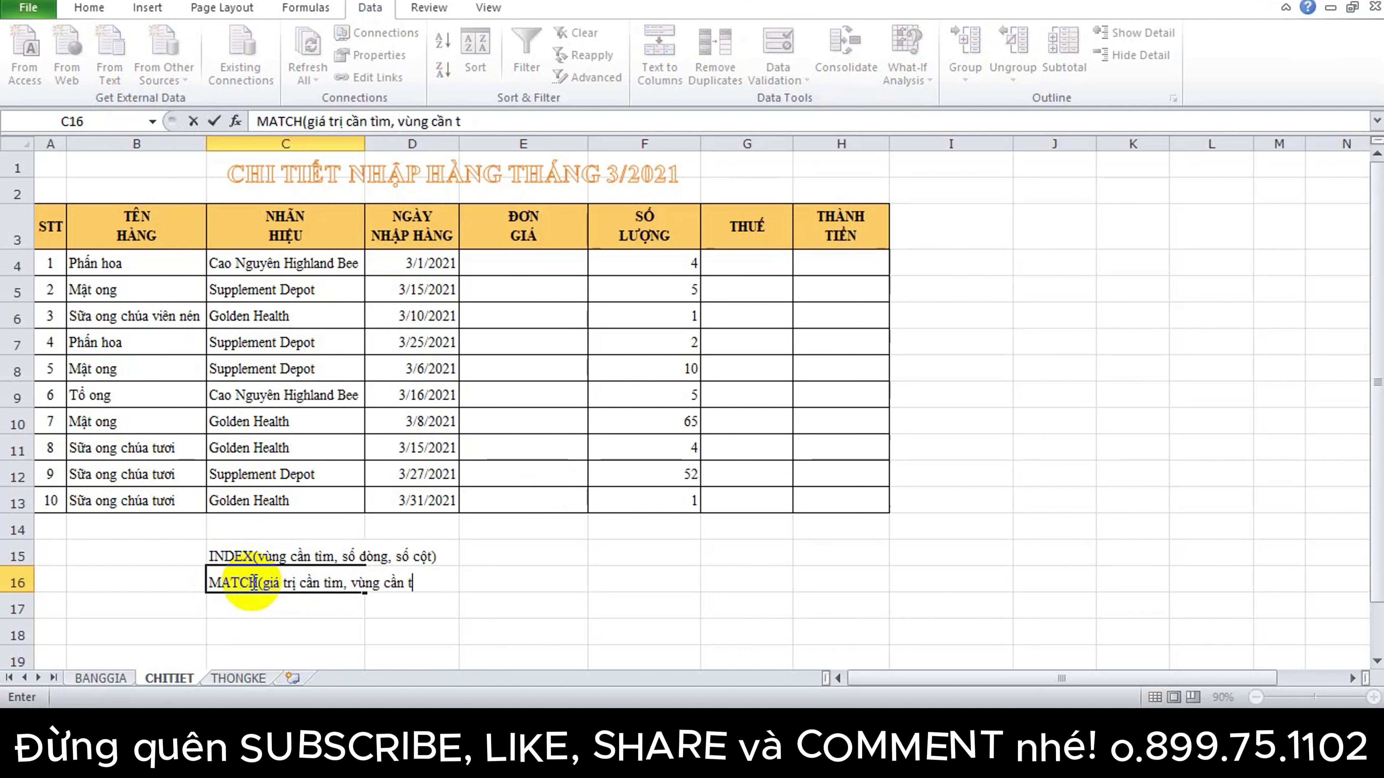
type("0)")
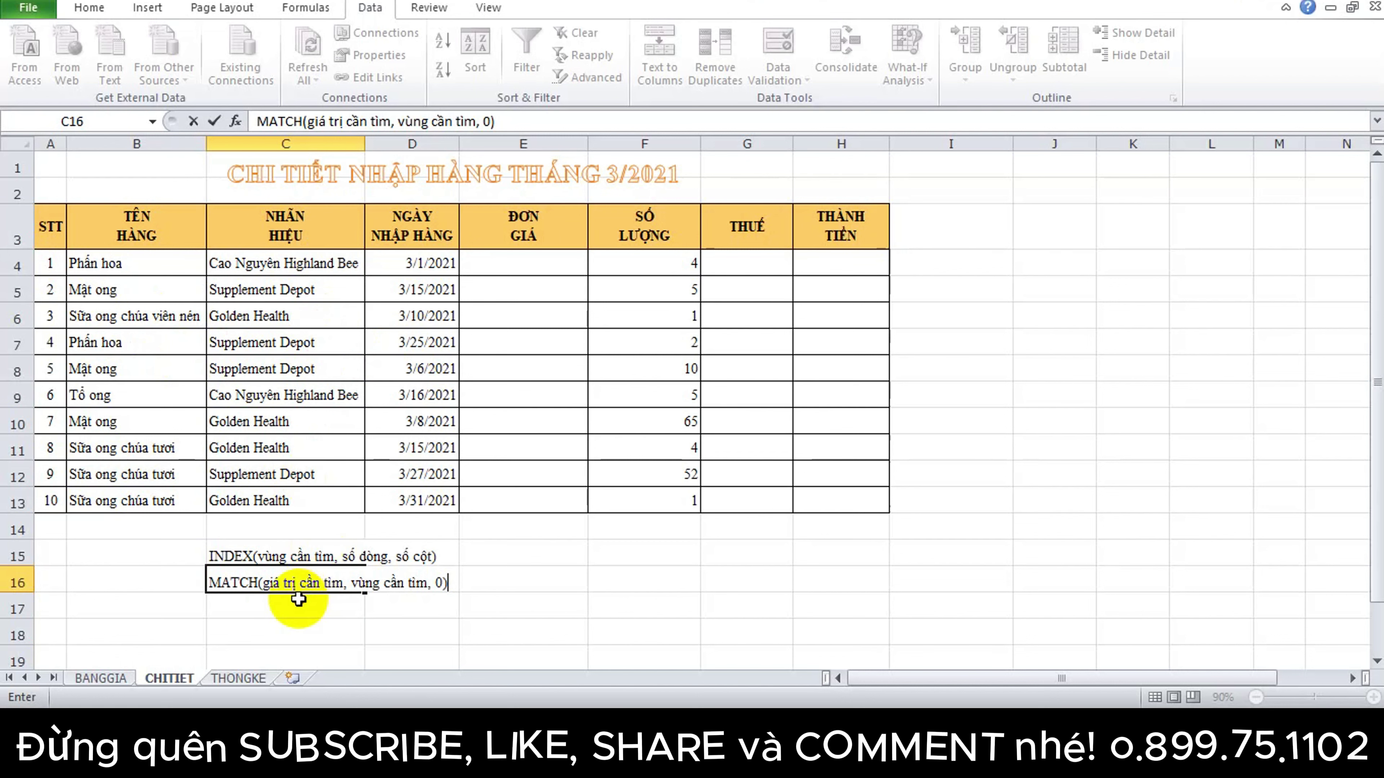
key("Return")
left_click(187, 582)
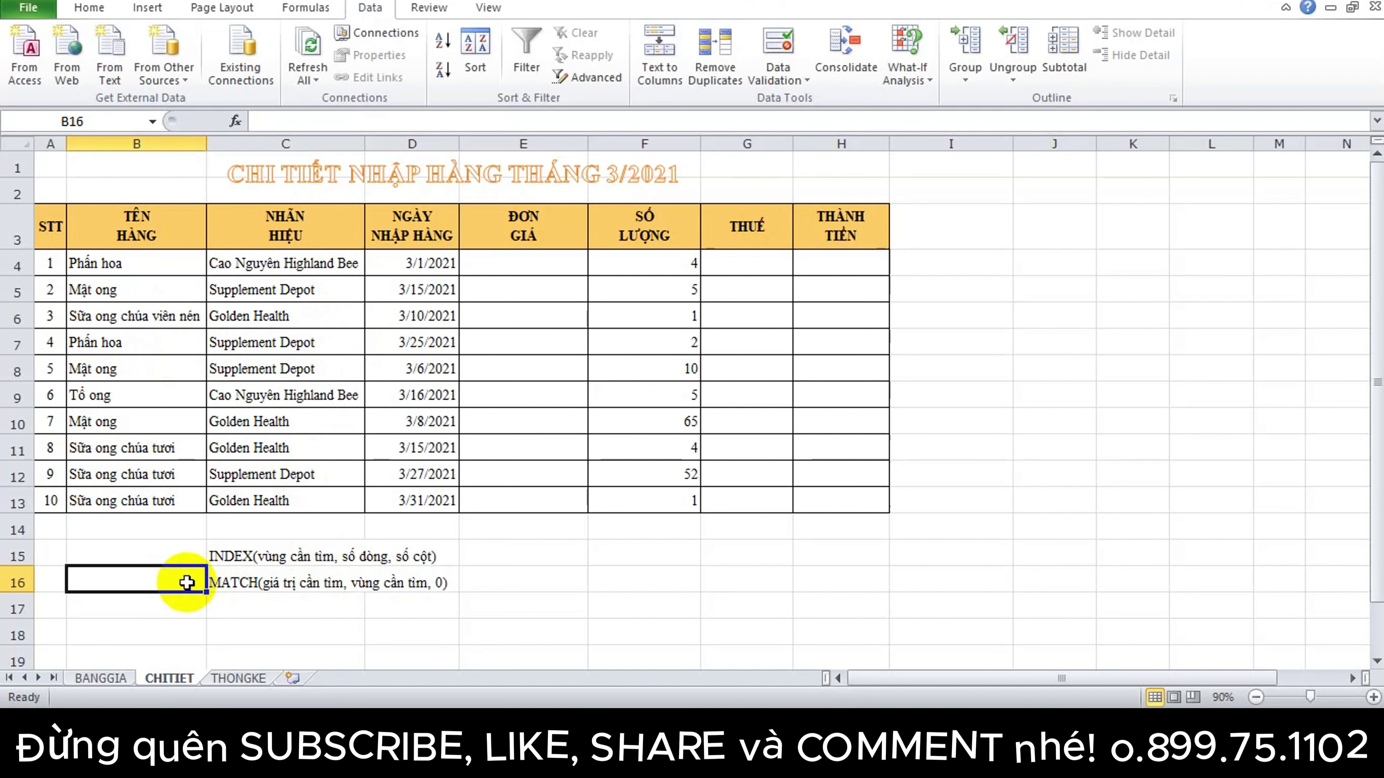
Switch to UO1_BaiTap5.pdf in the PDF reader and review the ĐƠN GIÁ requirement, underlining Index, Match, NHÃN HIỆU and TÊN HÀNG
key("alt+Tab")
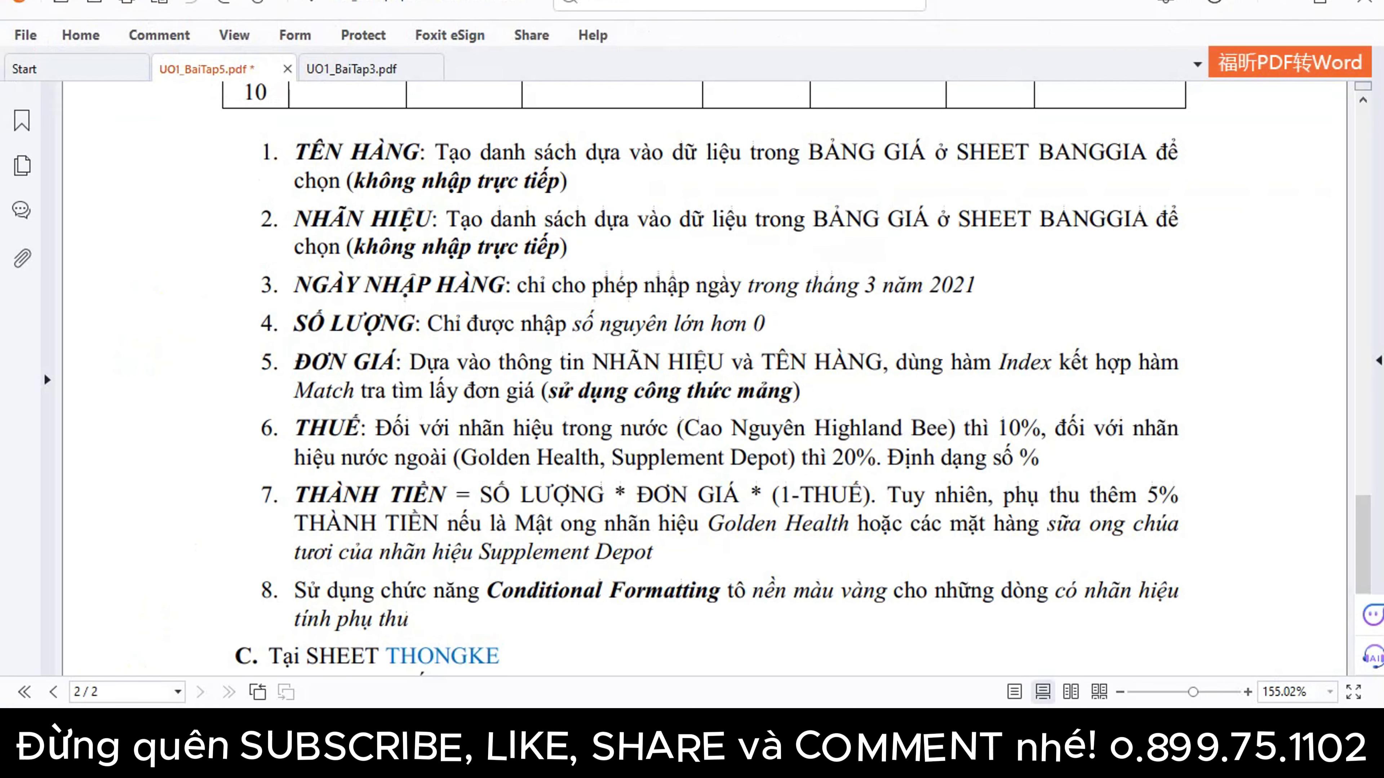
left_click_drag(1000, 379, 1043, 381)
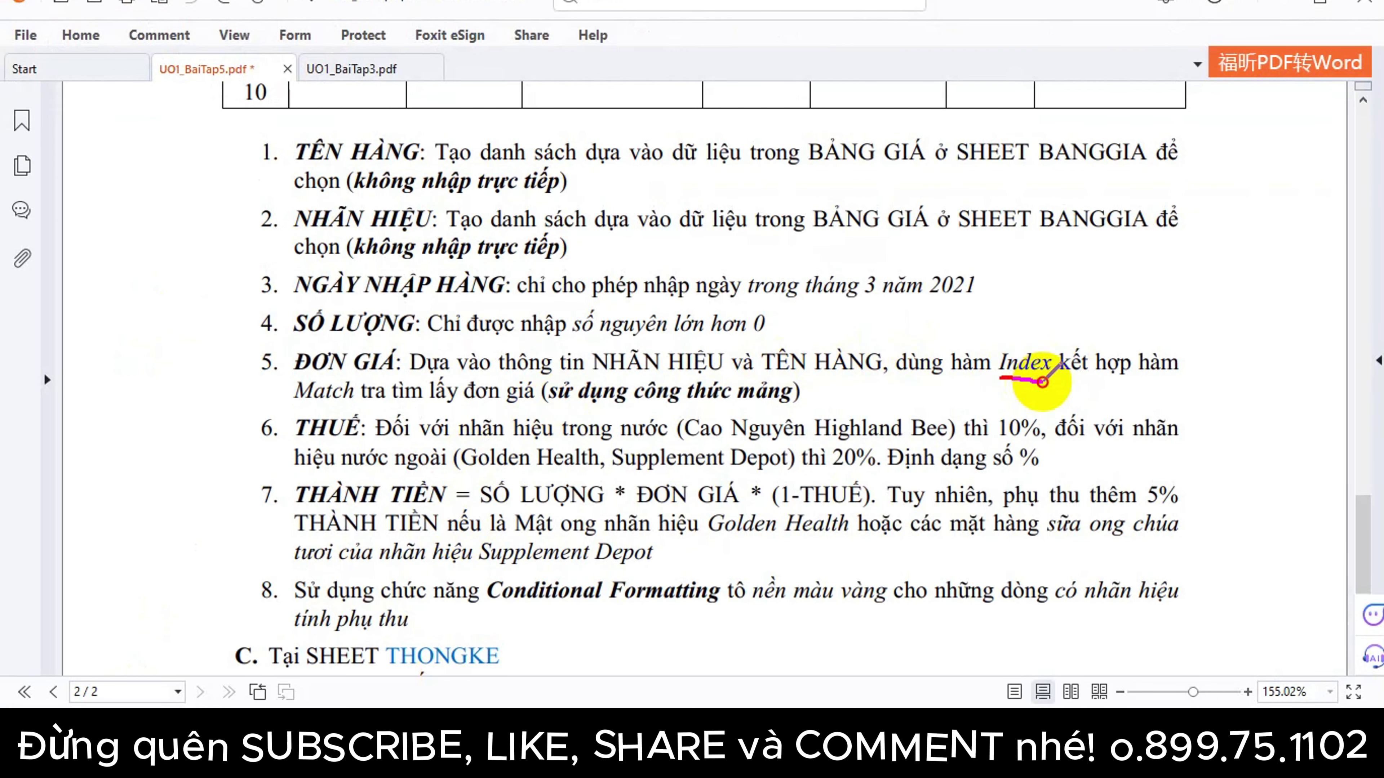
left_click_drag(297, 405, 319, 405)
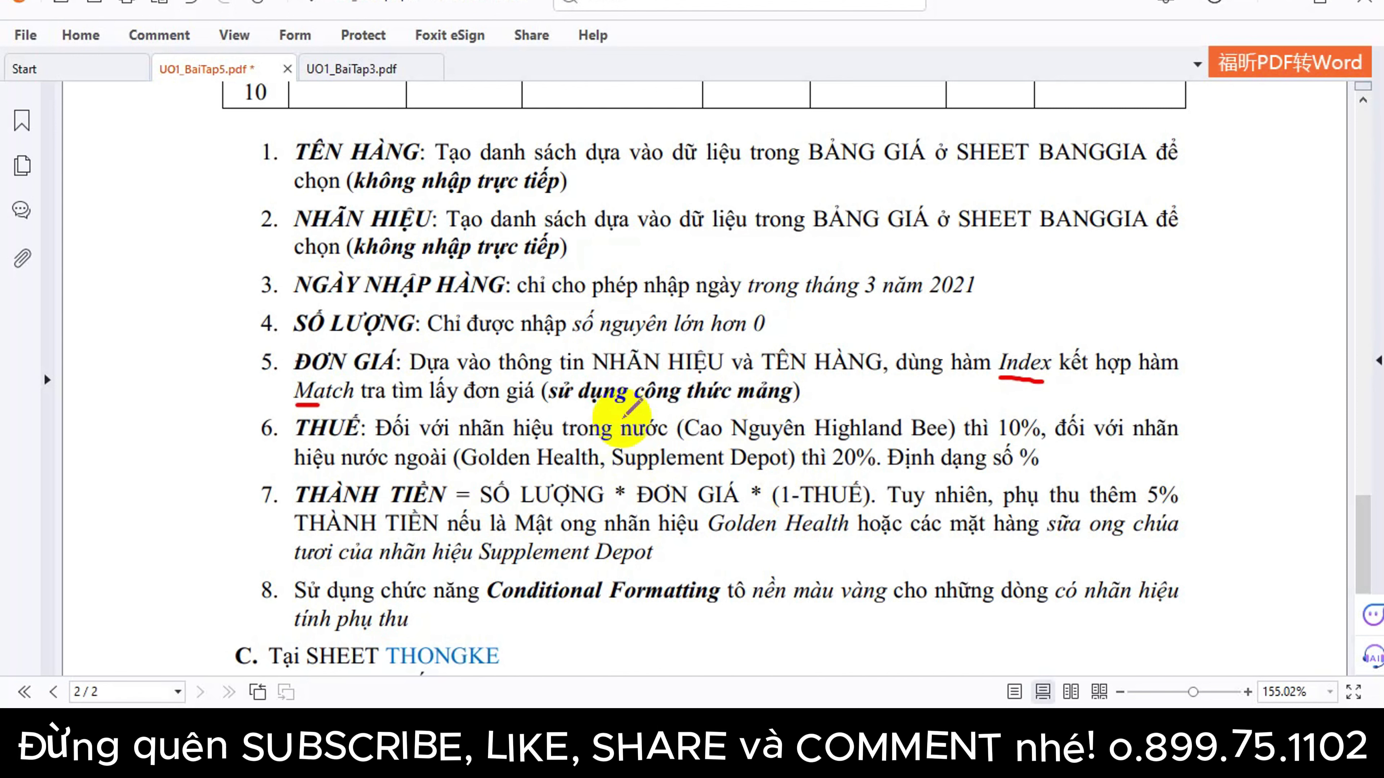
left_click_drag(613, 375, 827, 375)
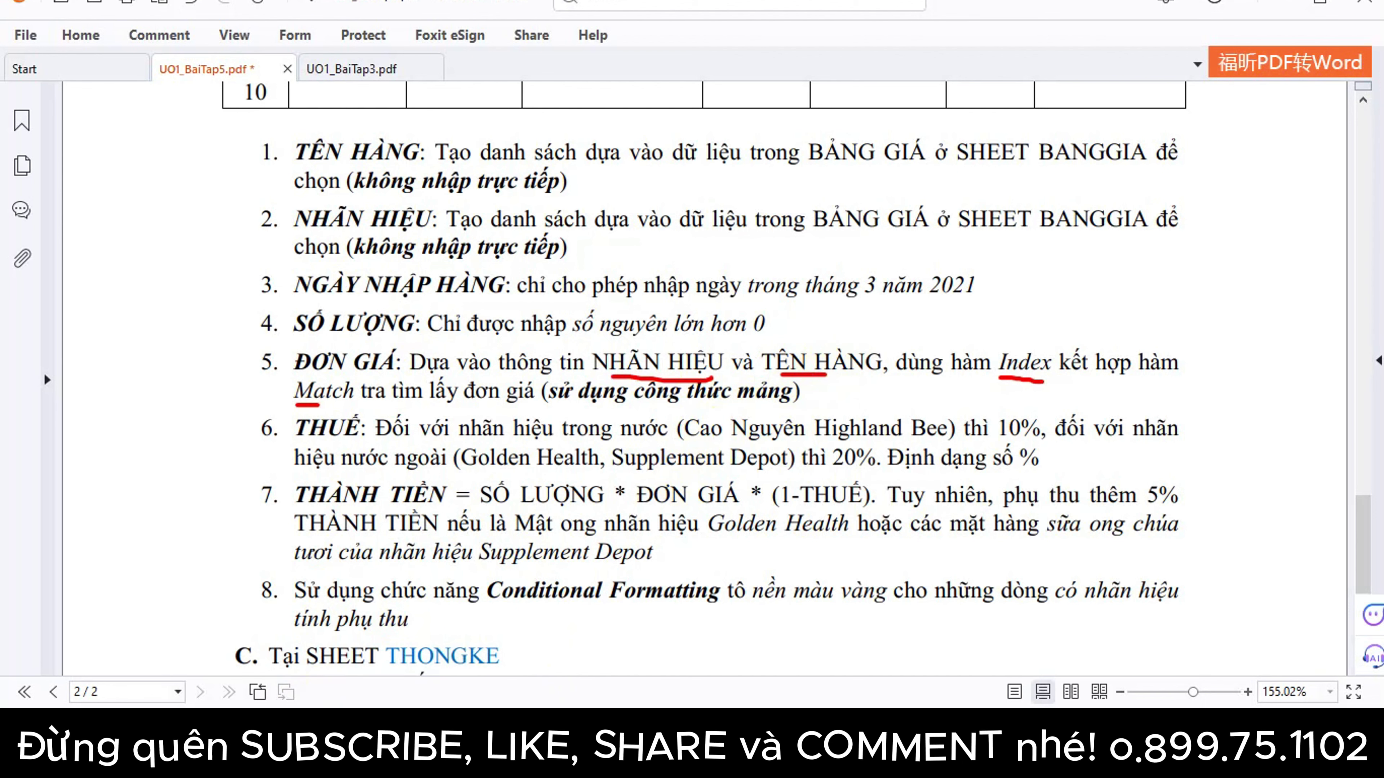
scroll(572, 463, "up", 5)
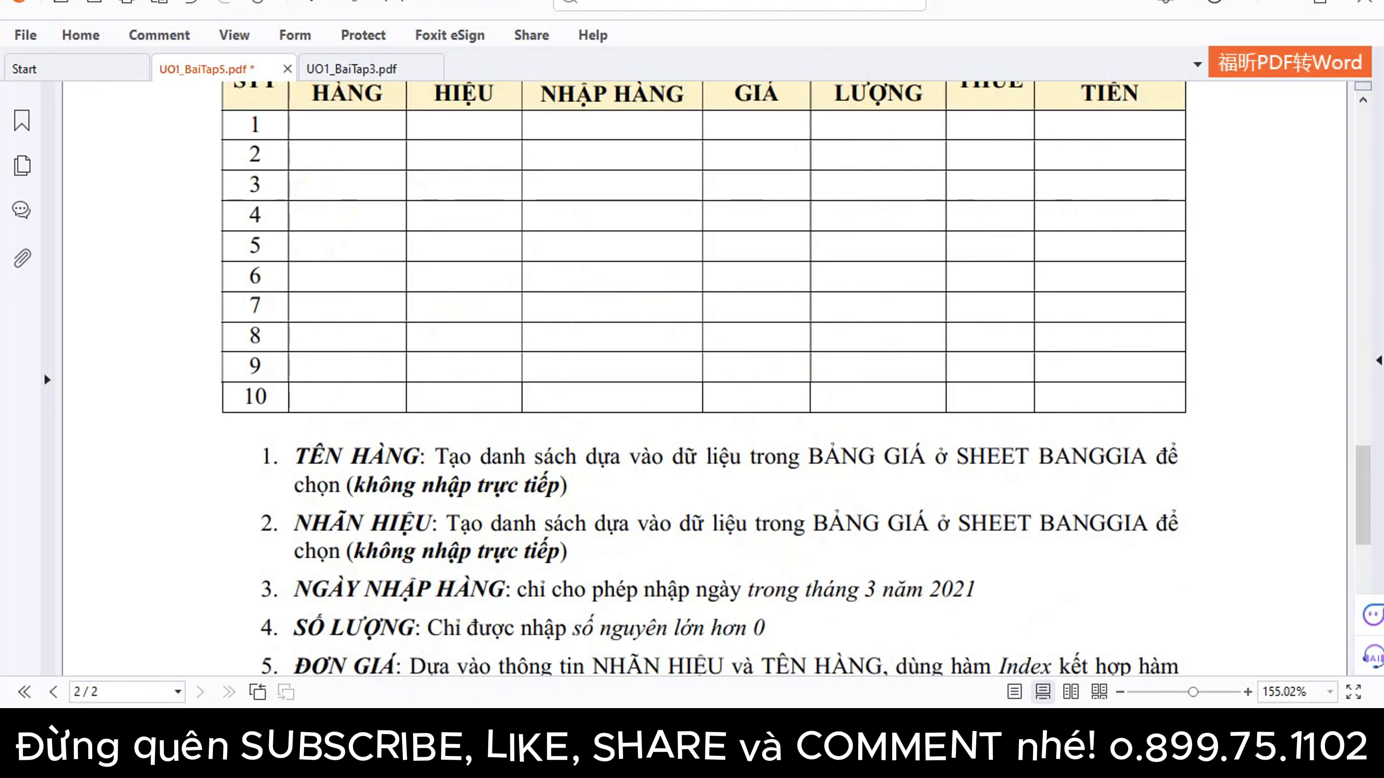
Return to the Excel workbook and enter the note "1 bảng duy nhất" in cell C11 of the BANGGIA sheet
key("alt+Tab")
left_click(100, 679)
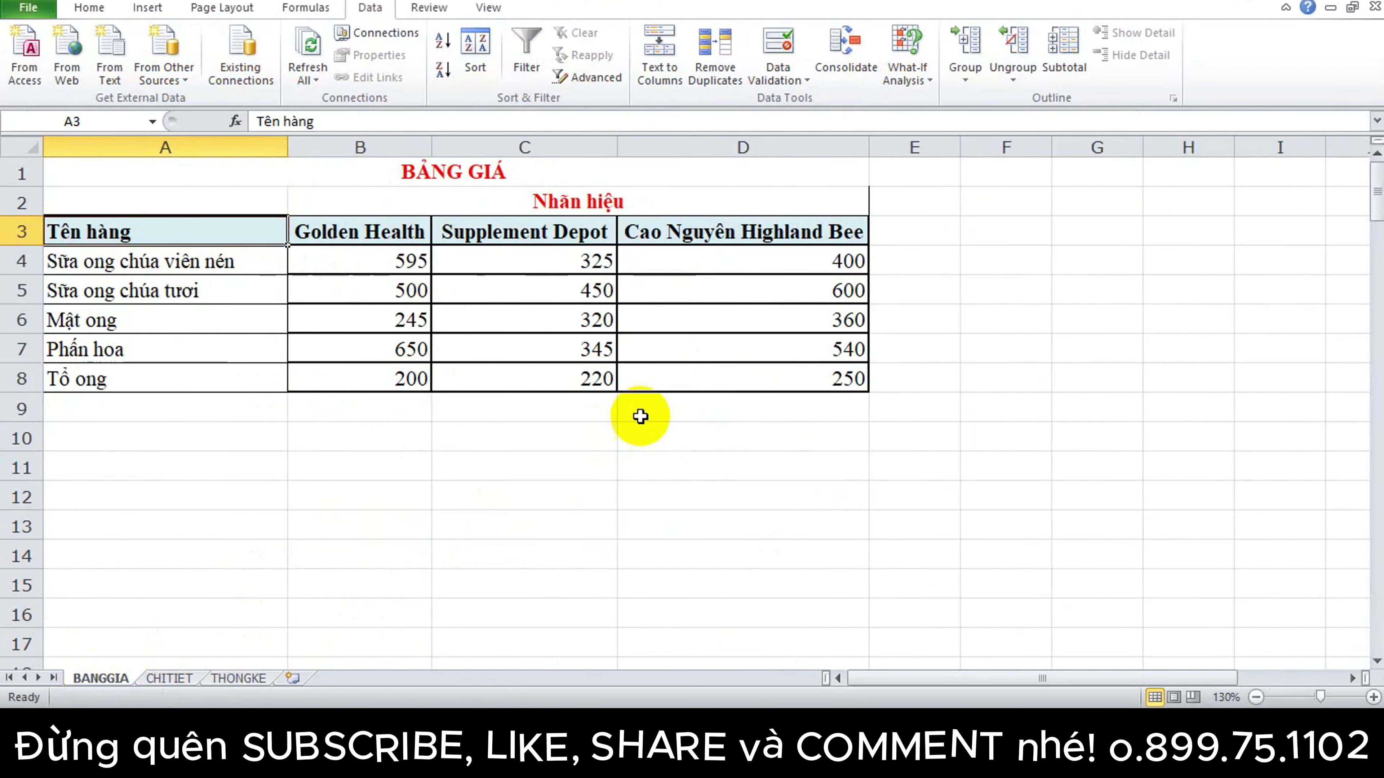
left_click(657, 531)
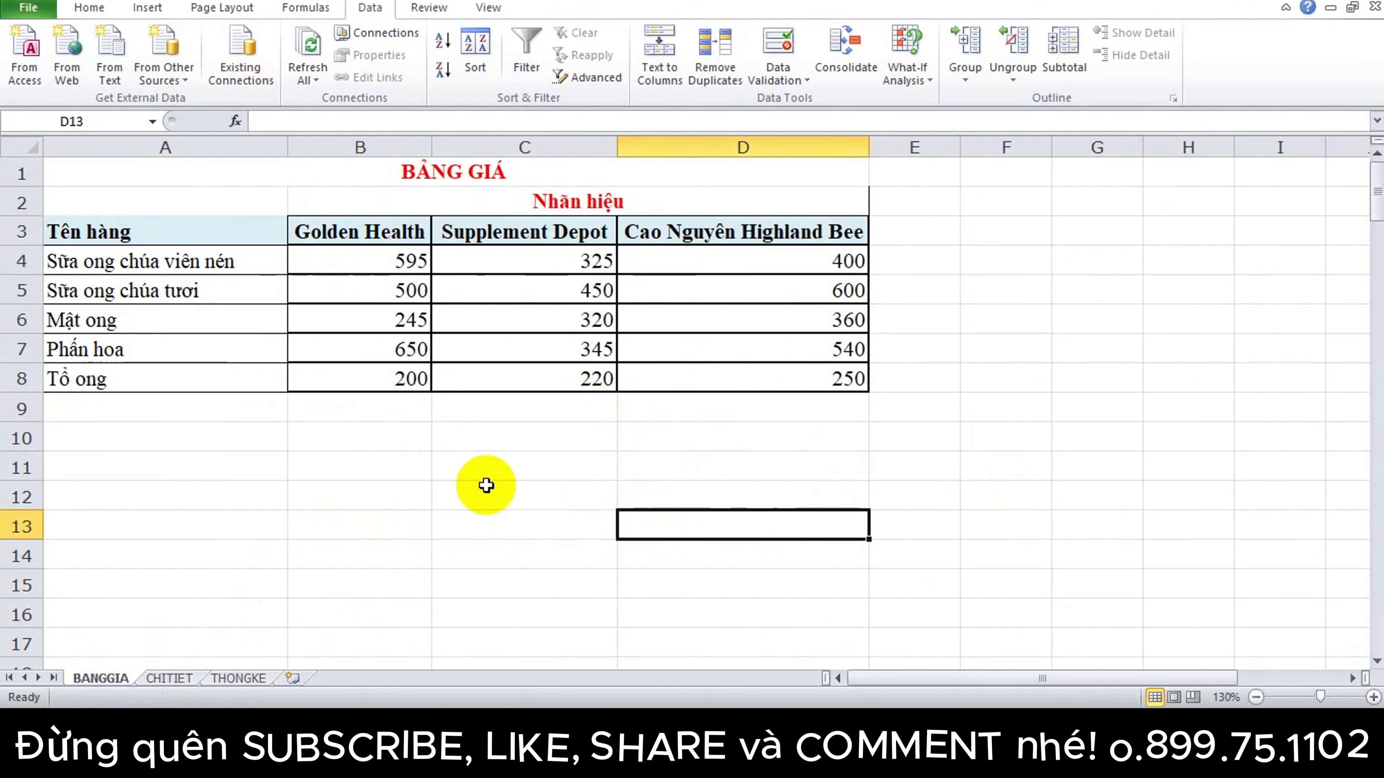
left_click(494, 467)
type("1")
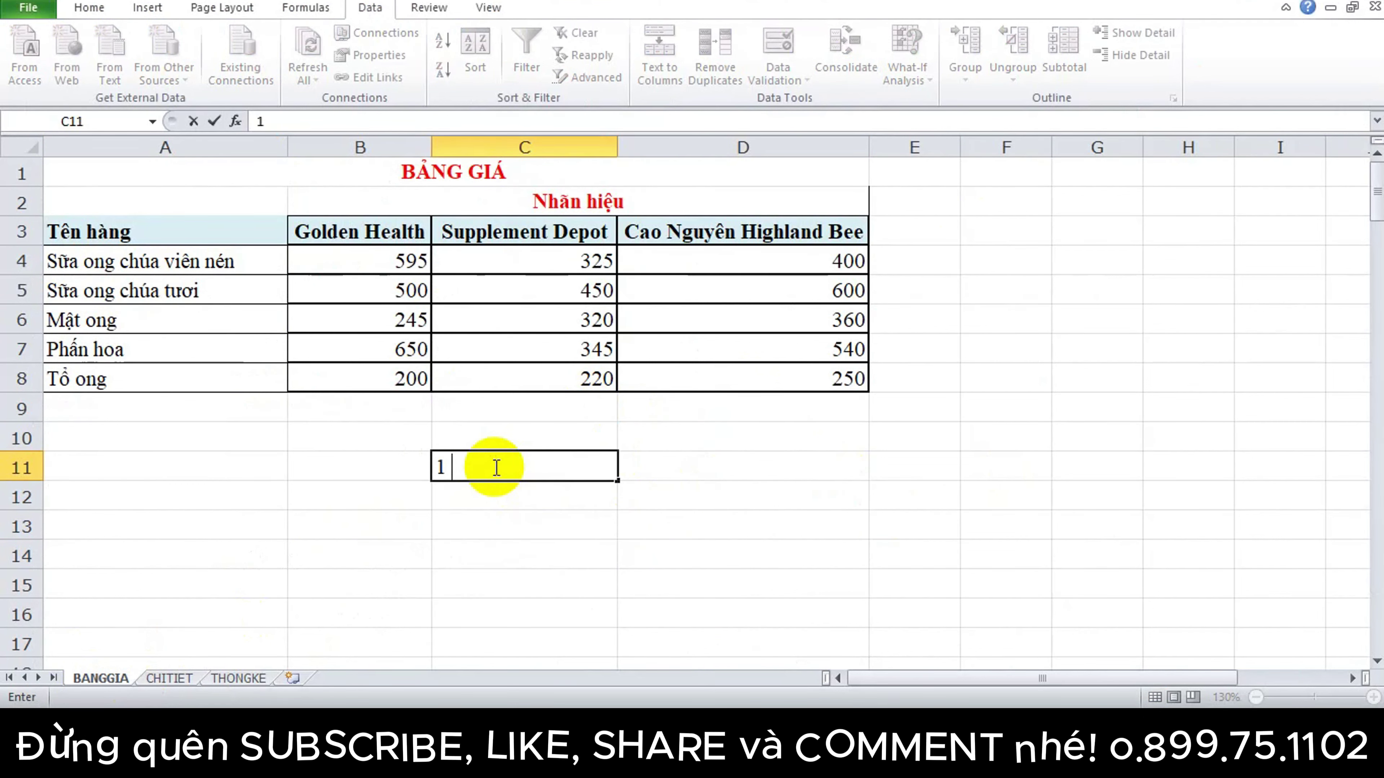
type(" bảng duy nhất")
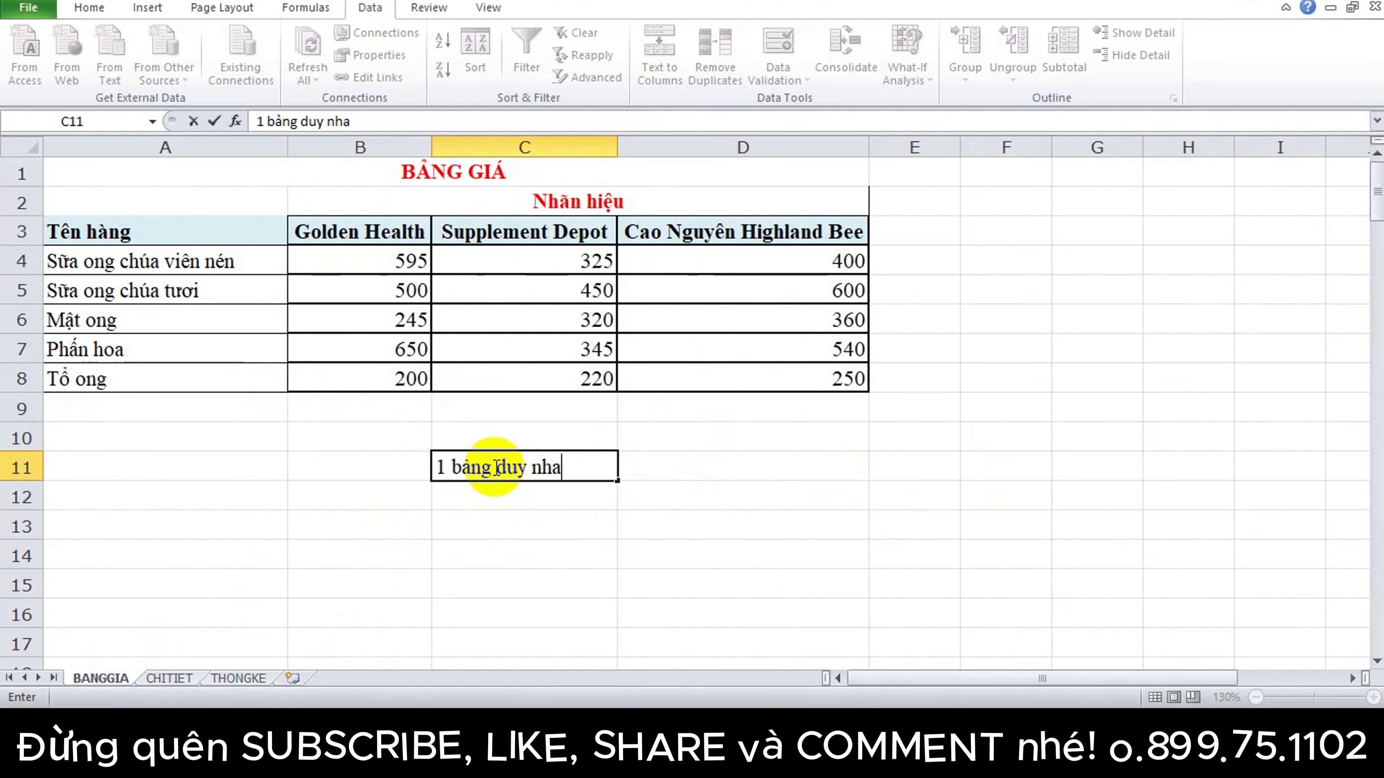
key("Return")
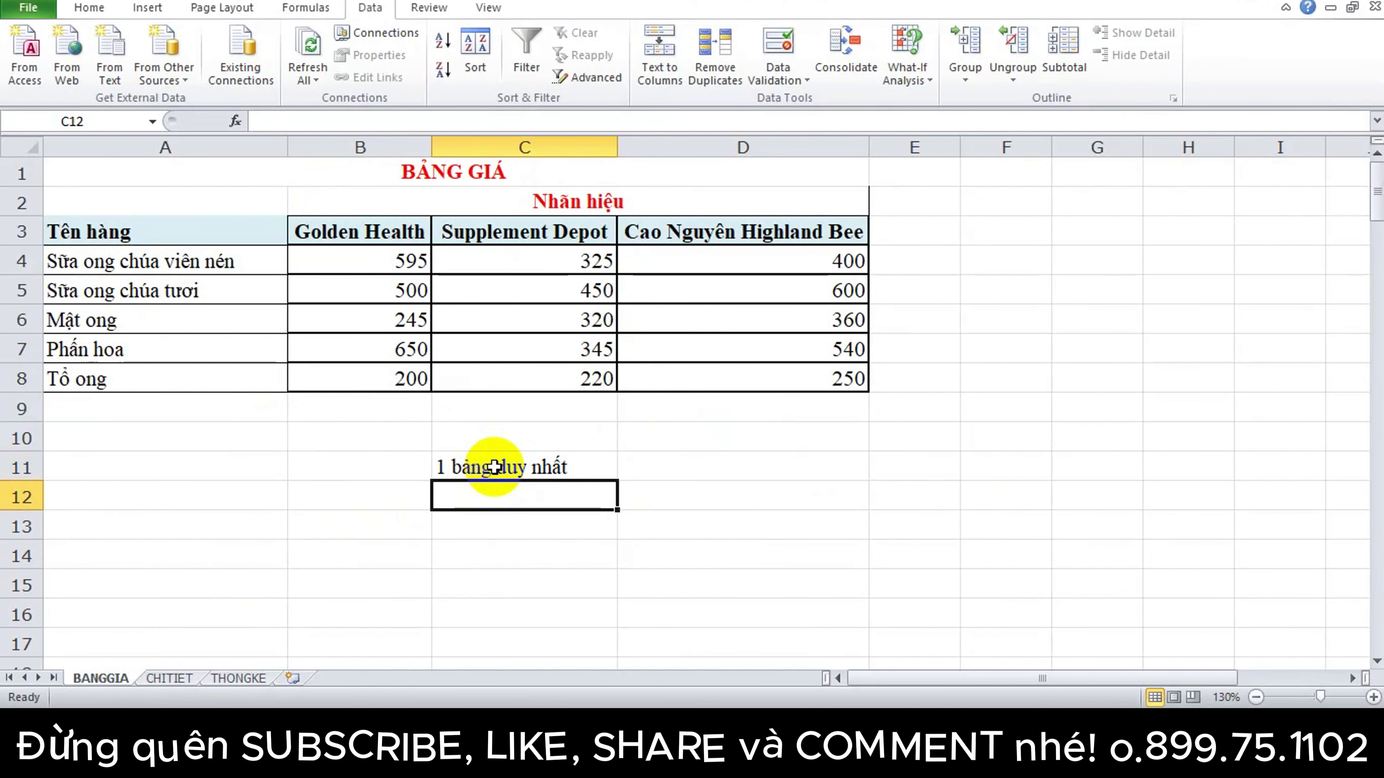
Examine the block of unit prices in B4:D8 of the BẢNG GIÁ table
left_click(787, 455)
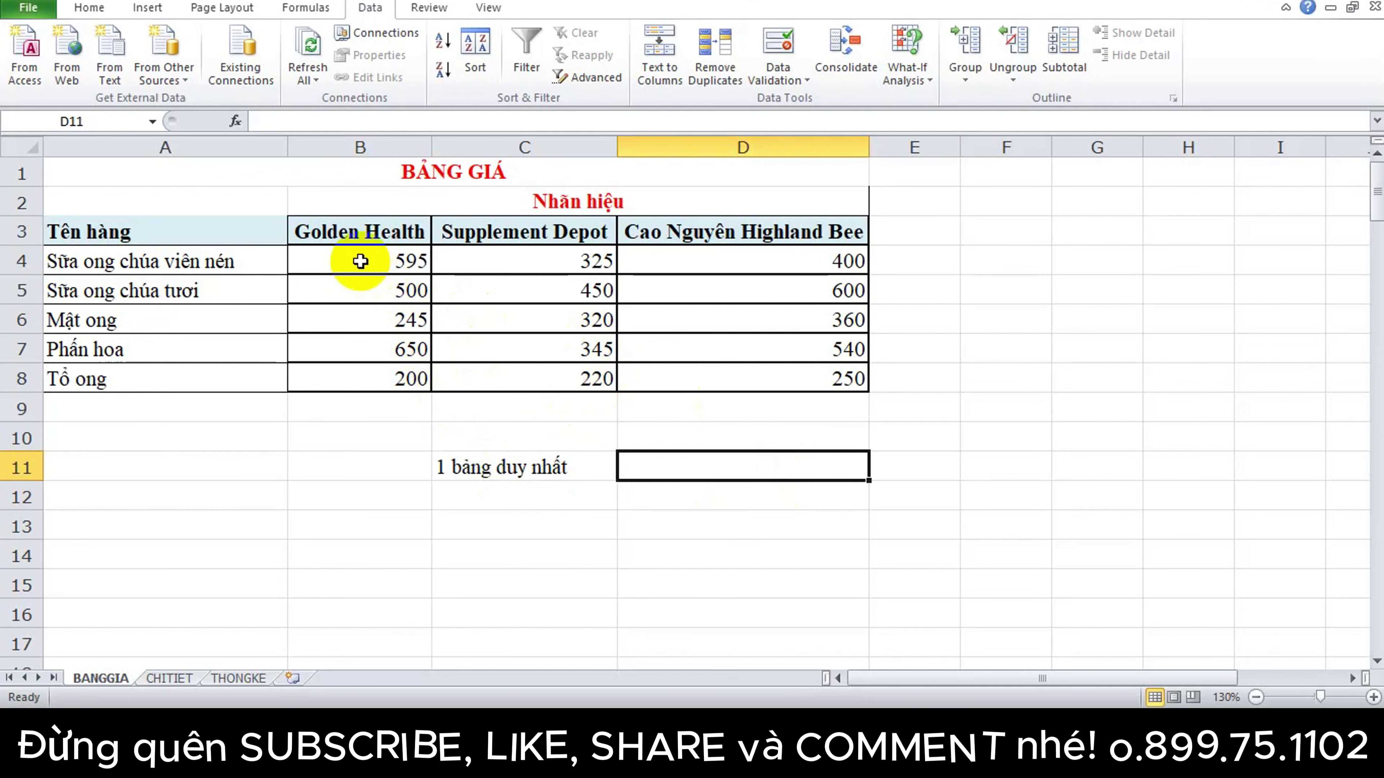
left_click_drag(361, 259, 710, 371)
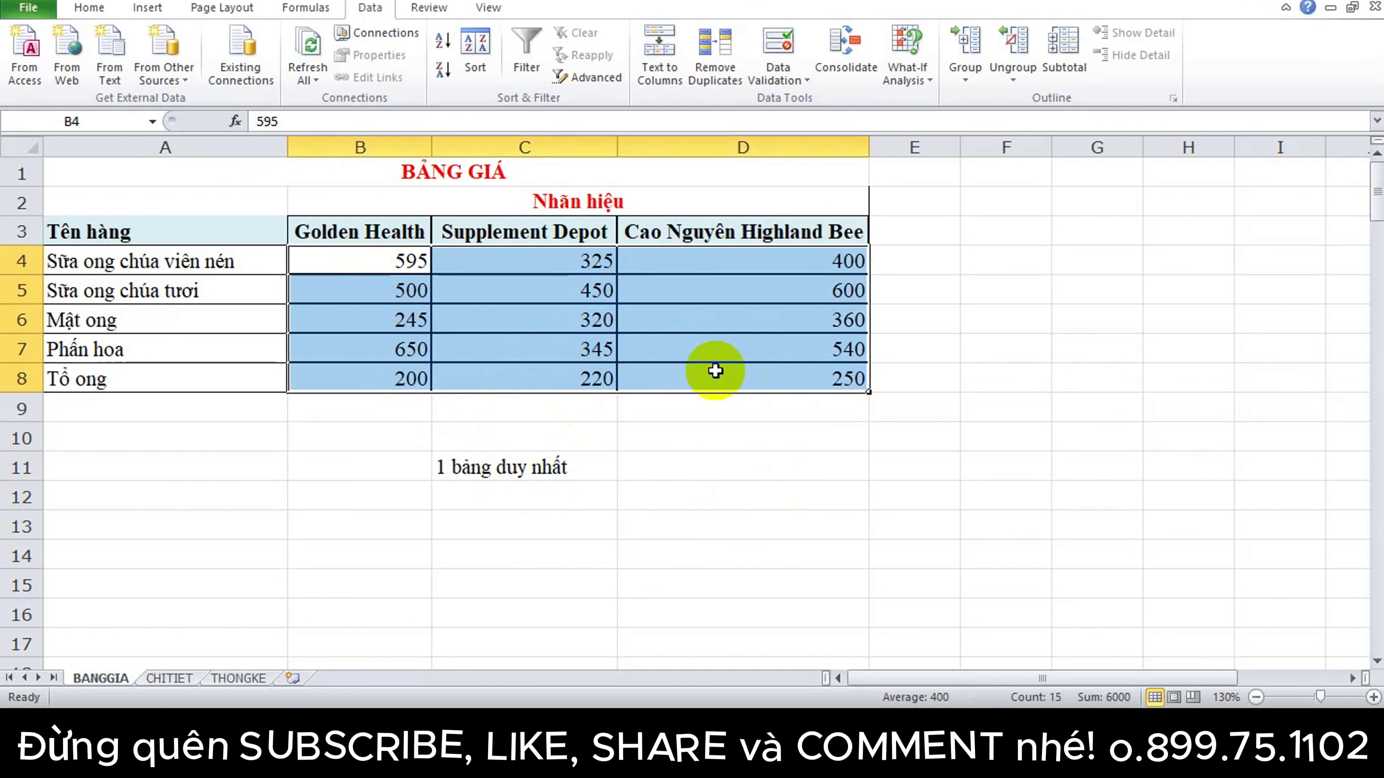
left_click(735, 529)
left_click_drag(343, 253, 719, 377)
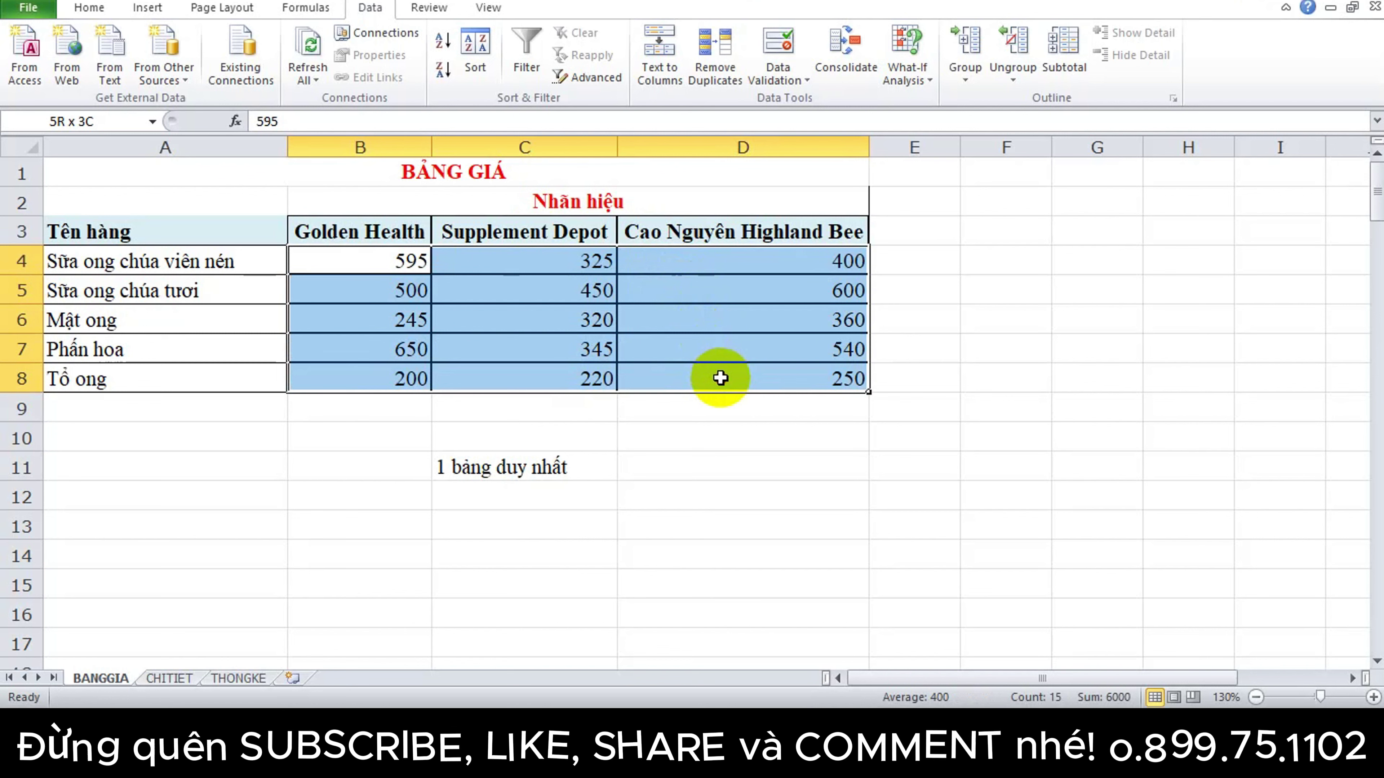
left_click_drag(719, 378, 719, 378)
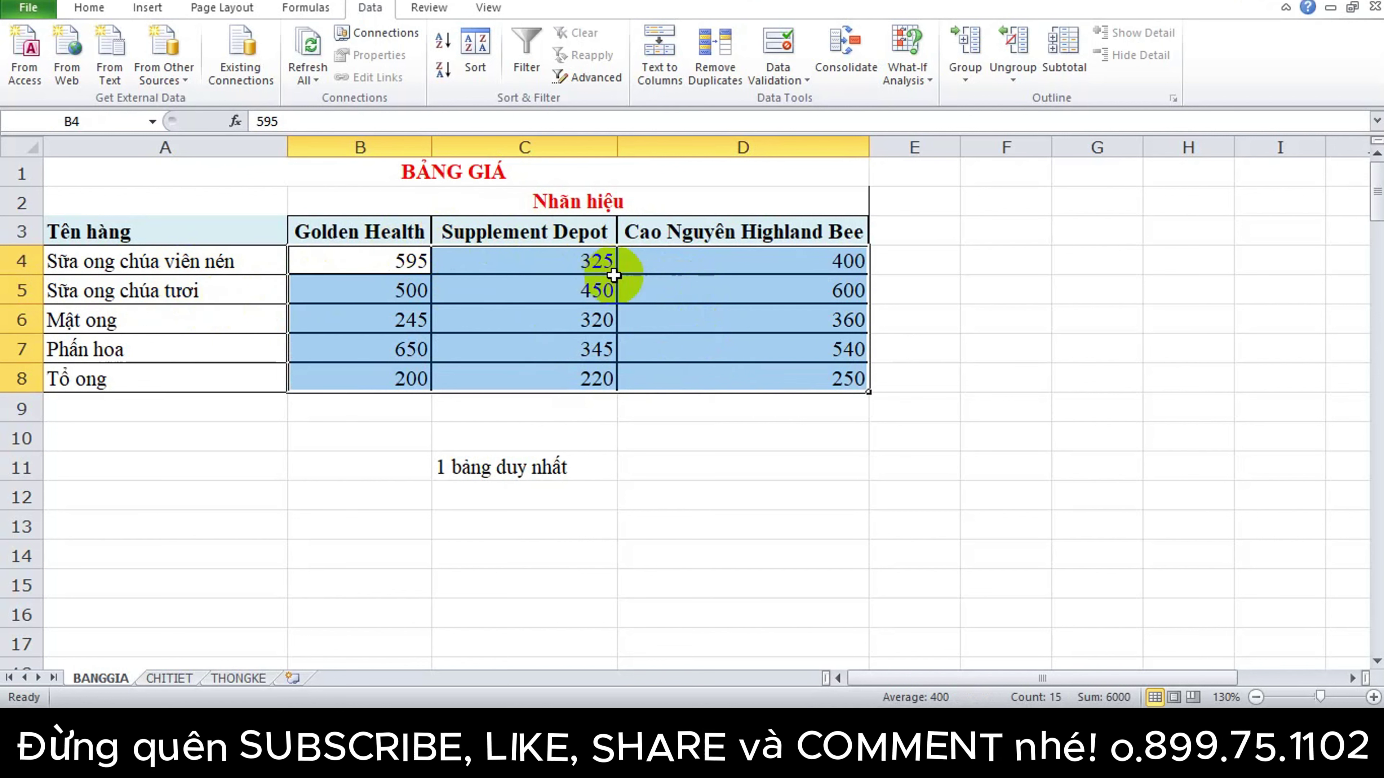
left_click(457, 309)
left_click_drag(368, 265, 789, 377)
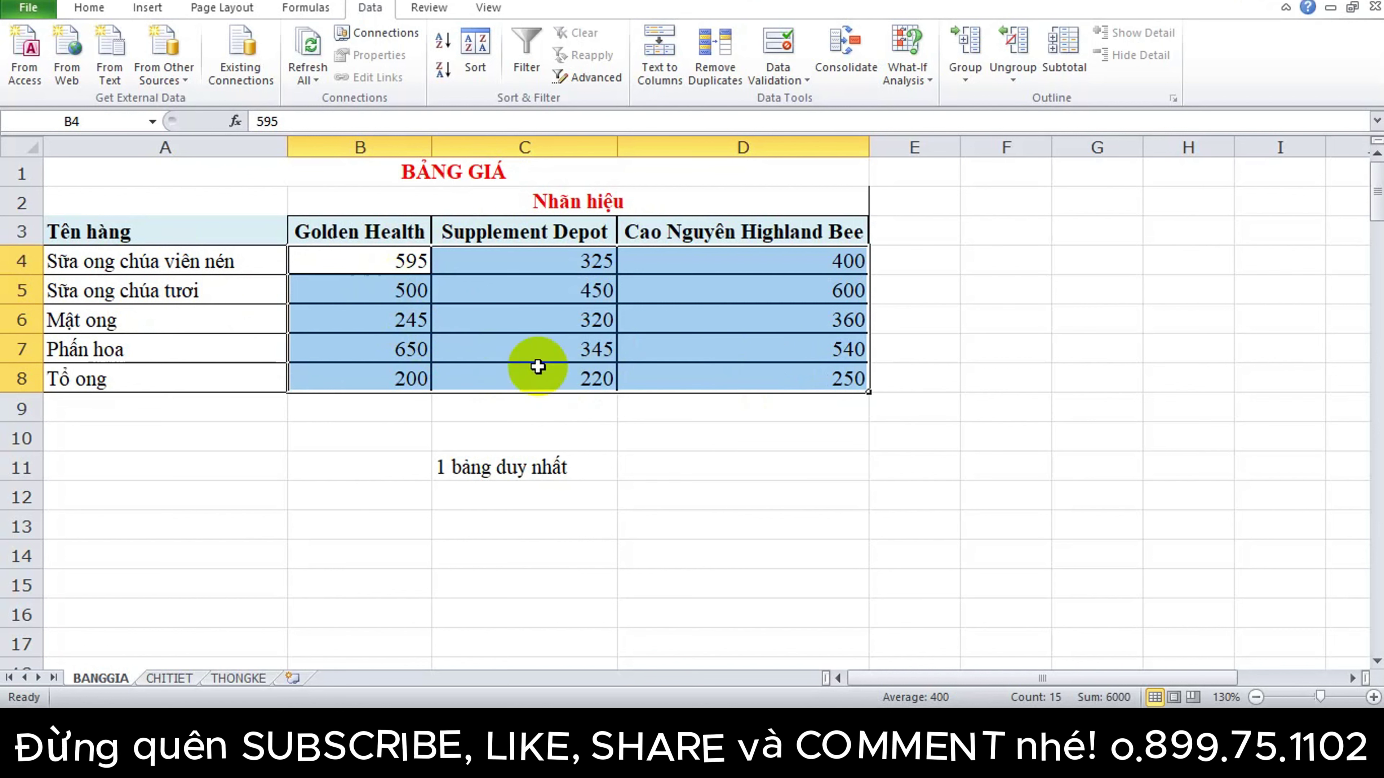
left_click(593, 466)
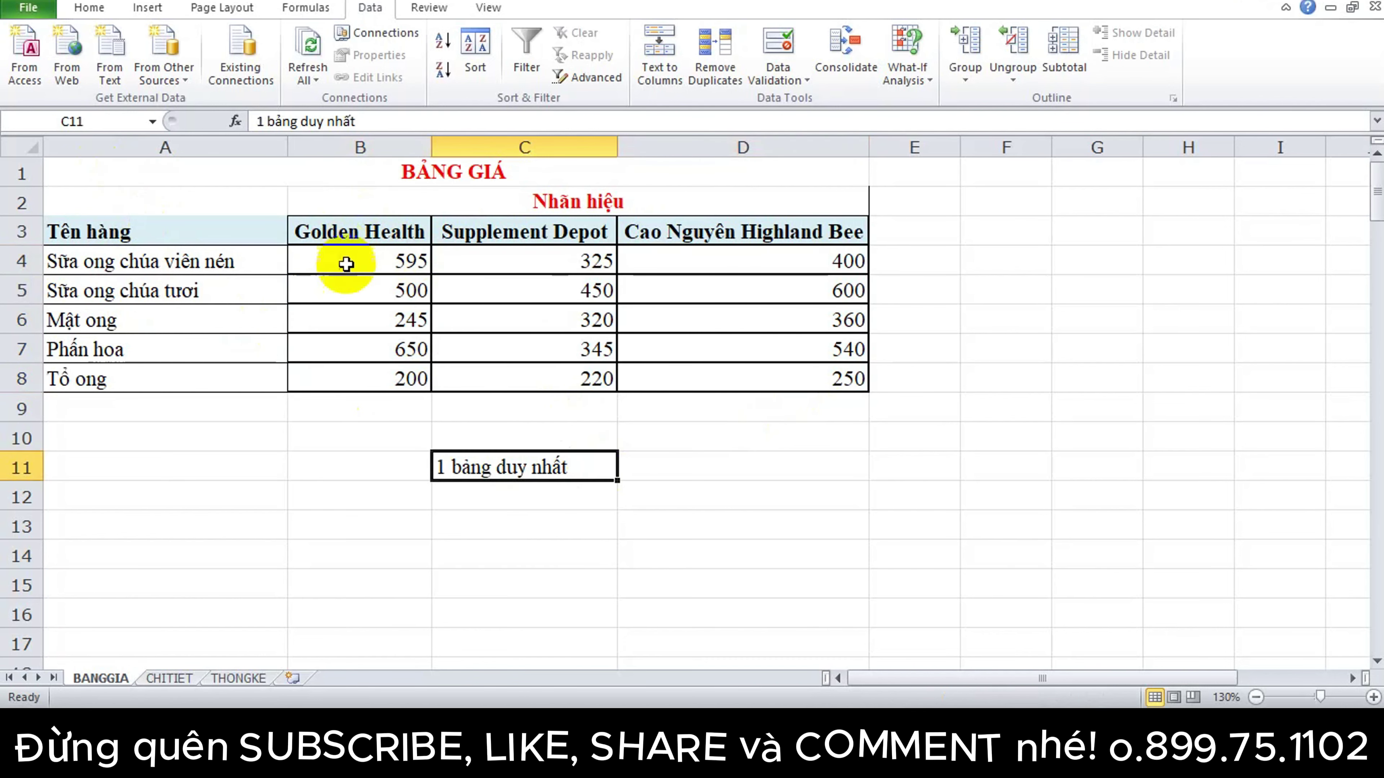
Define the name dongia for the price range B4:D8
left_click_drag(346, 263, 757, 381)
left_click(82, 121)
type("do")
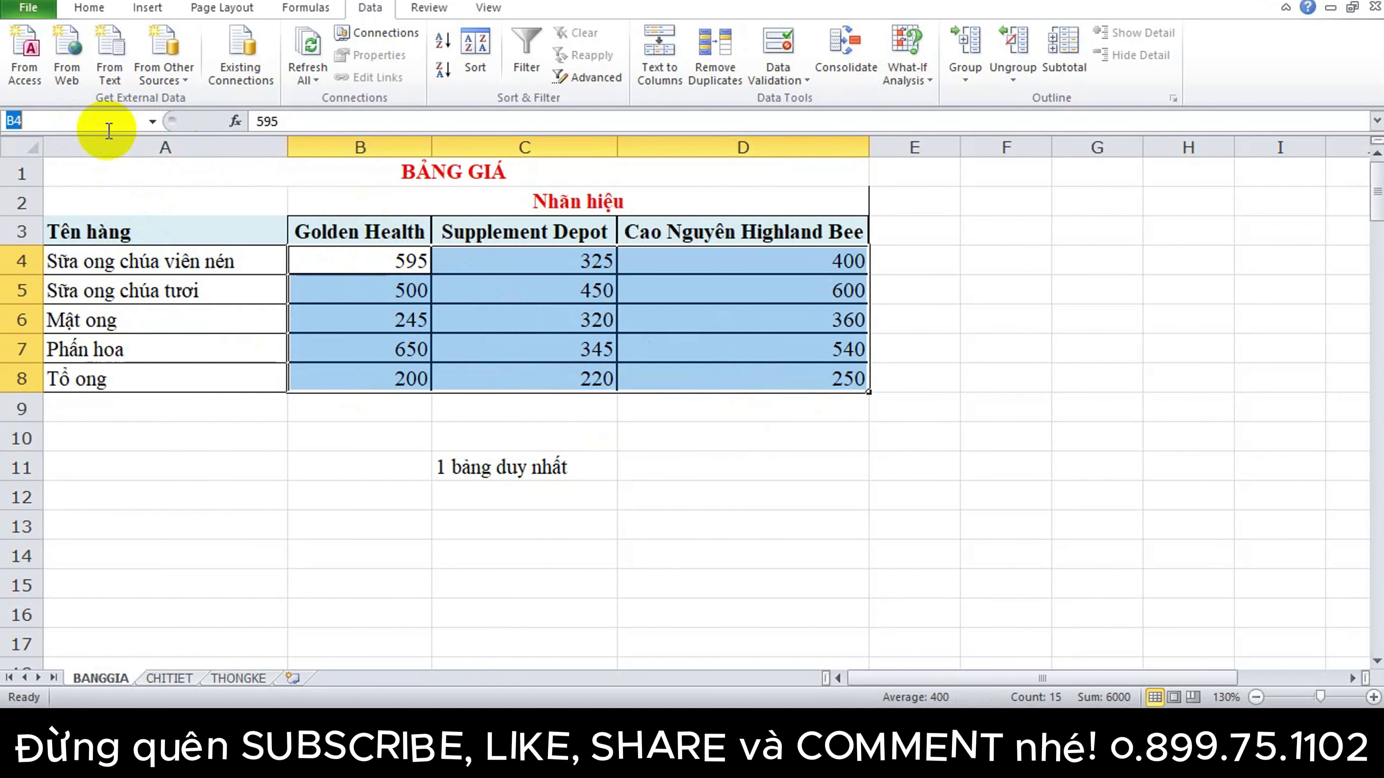
type("ngia")
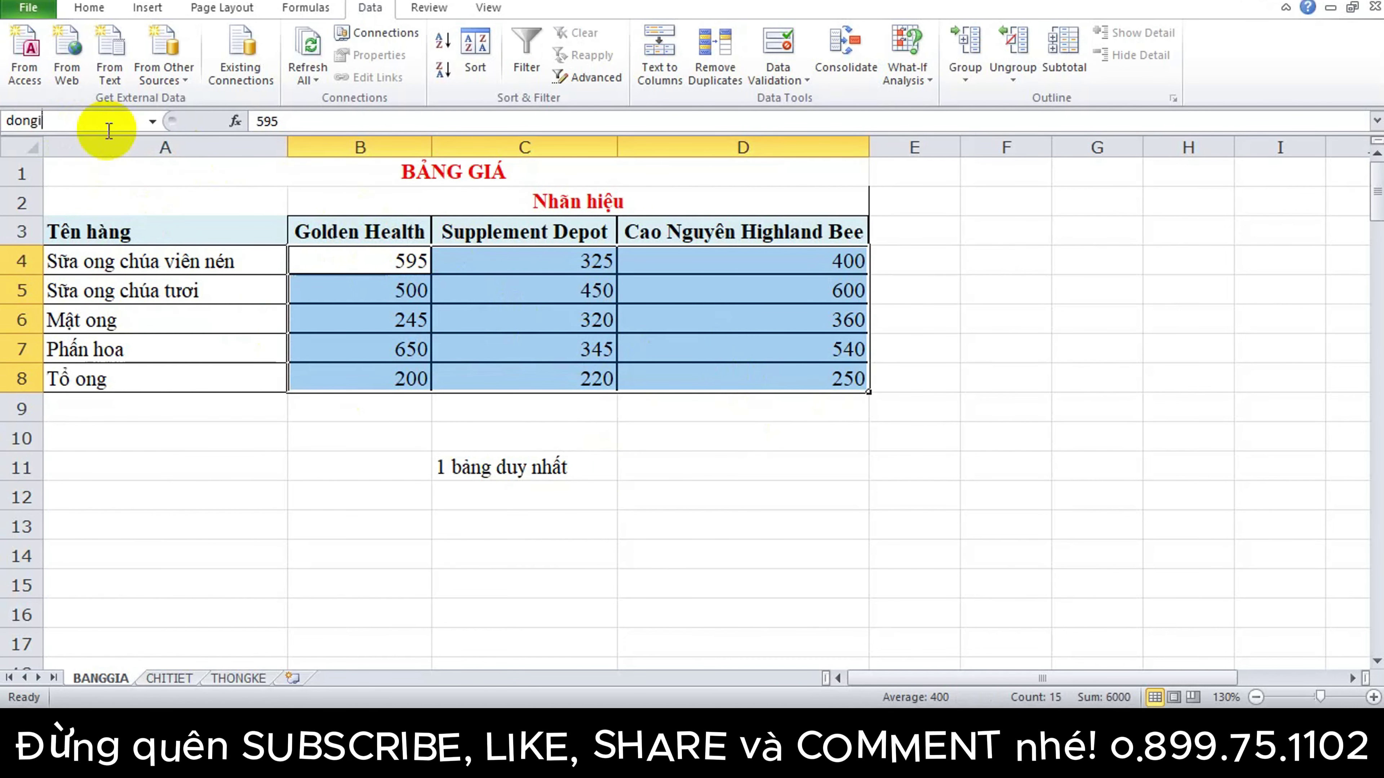
key("Return")
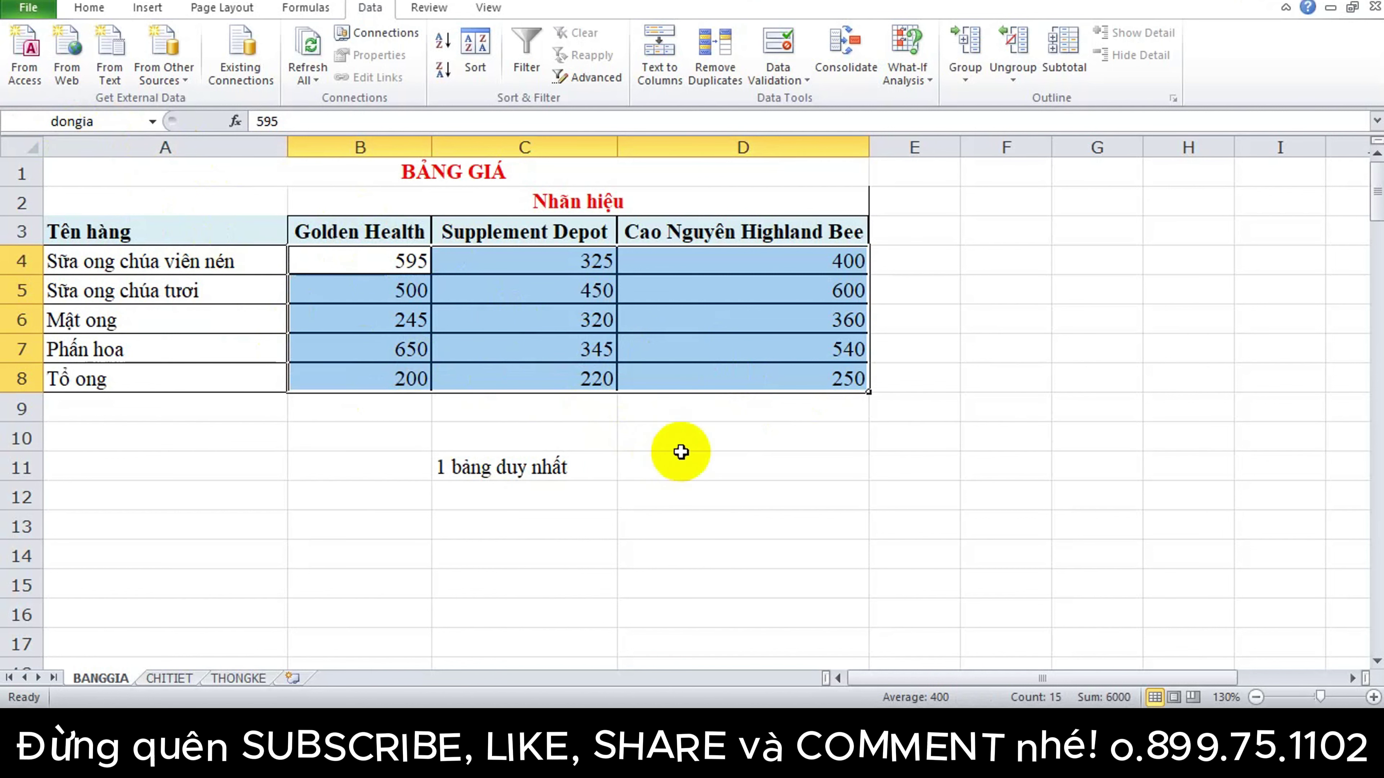
Enter the range name "dongia" in cell D11 beside the "1 bảng duy nhất" note
left_click(687, 464)
type("dongia")
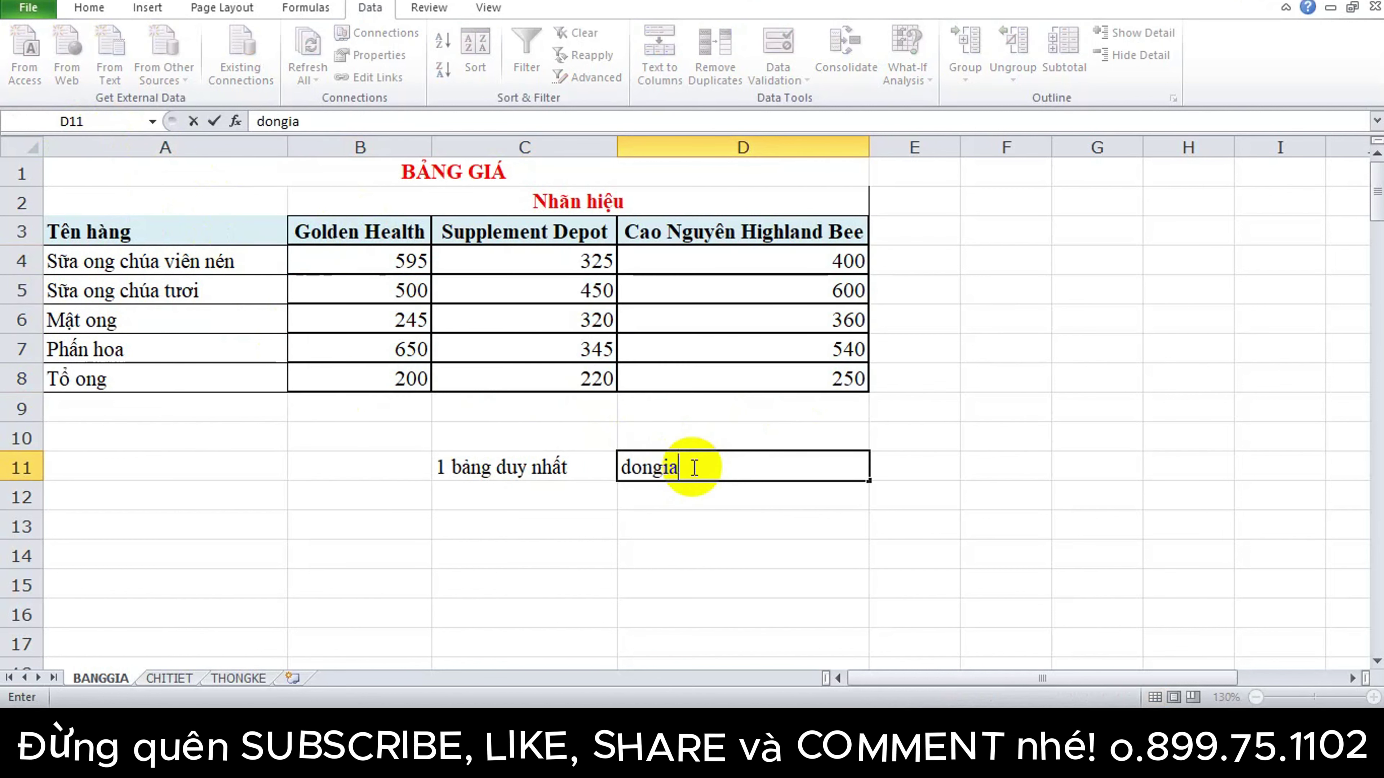
key("Return")
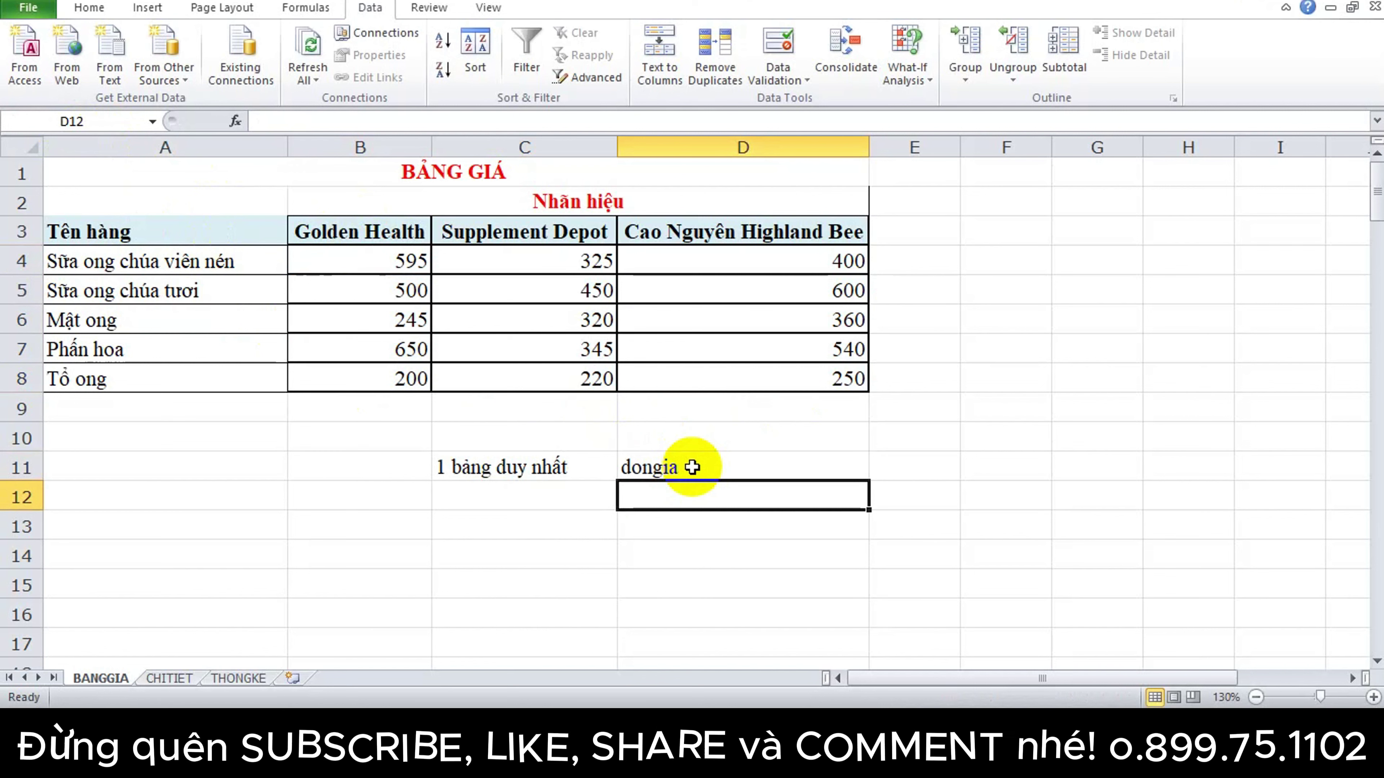